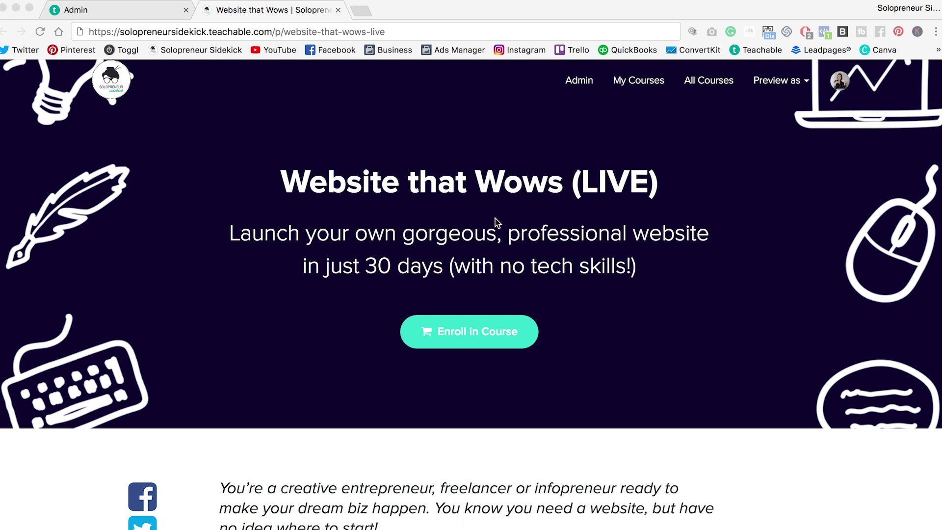
- Select the course page URL, then load bit.ly in a new Chrome tab
{"action": "left_click", "coordinate": [419, 35]}
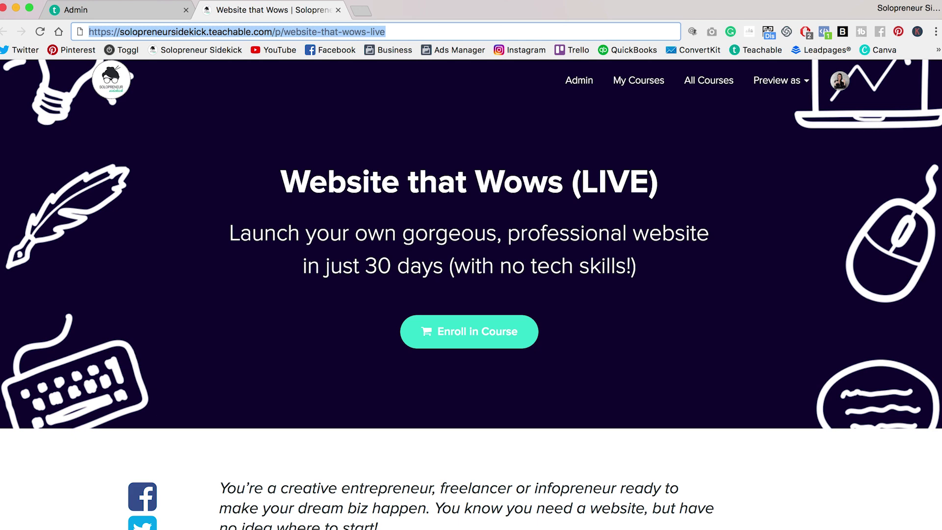
{"action": "left_click", "coordinate": [362, 12]}
{"action": "type", "text": "bit"}
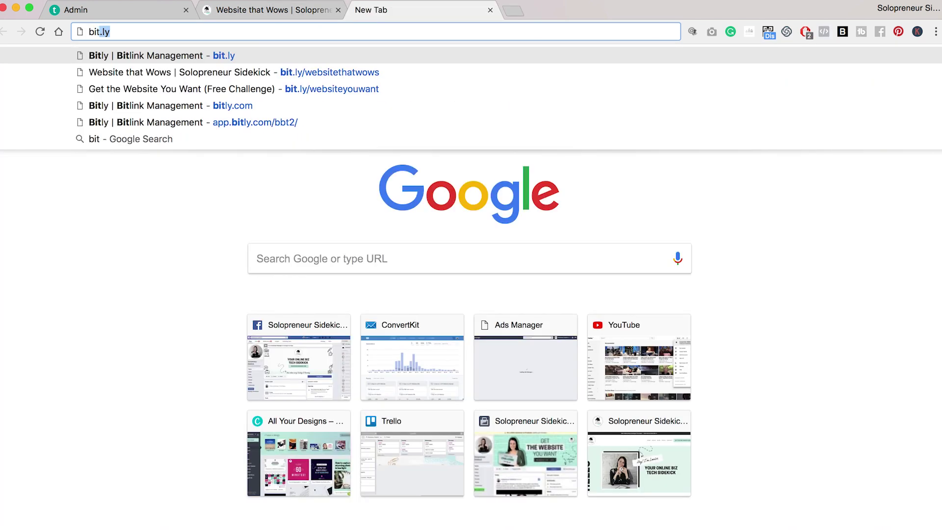
{"action": "type", "text": "."}
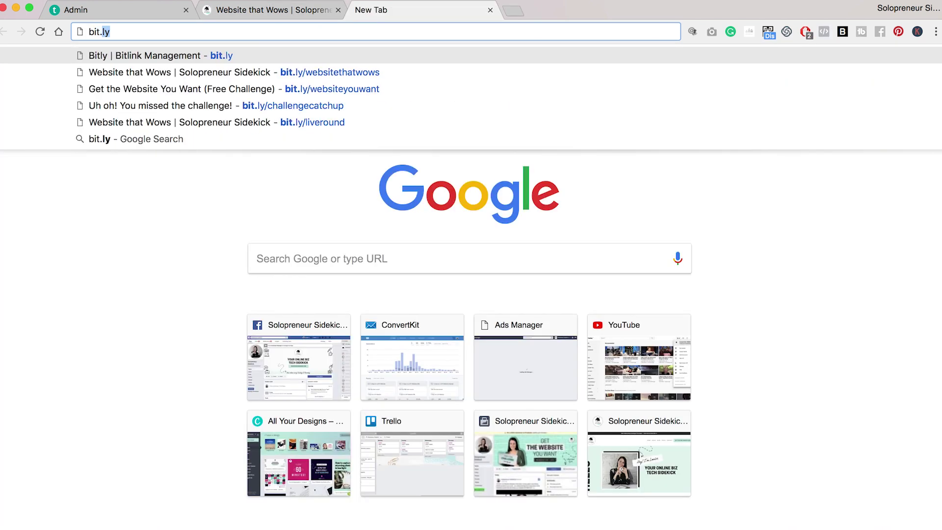
{"action": "type", "text": "ly"}
{"action": "key", "text": "Return"}
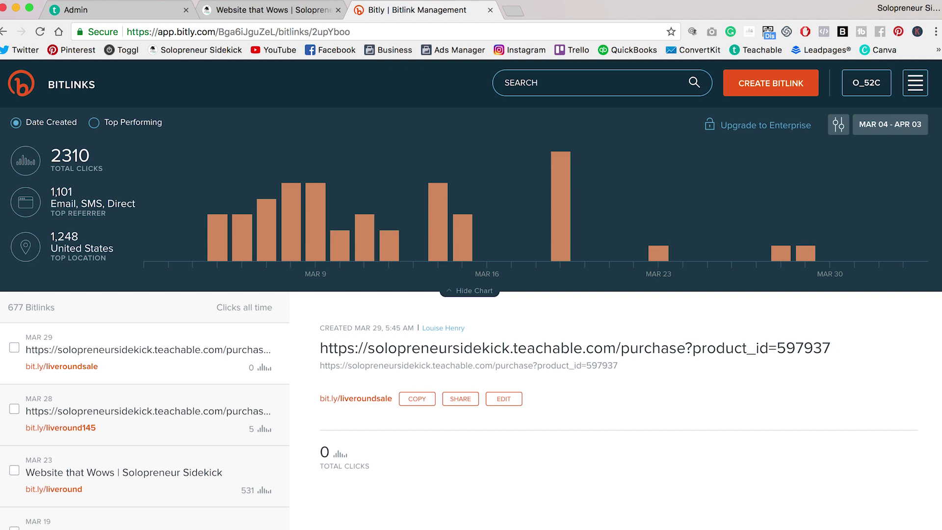
- Start a new Bitlink and grab the solopreneursidekick.com/5daystodiy address from another tab
{"action": "left_click", "coordinate": [778, 87]}
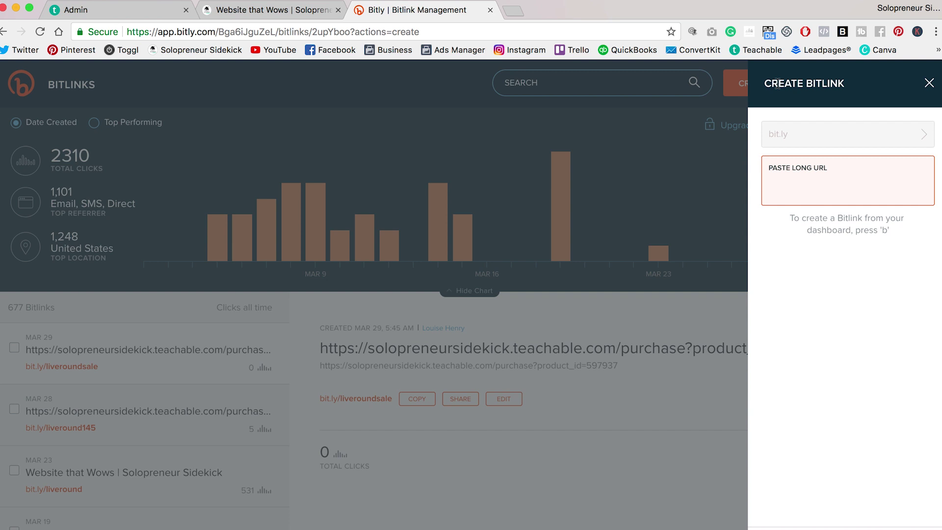
{"action": "left_click", "coordinate": [512, 11]}
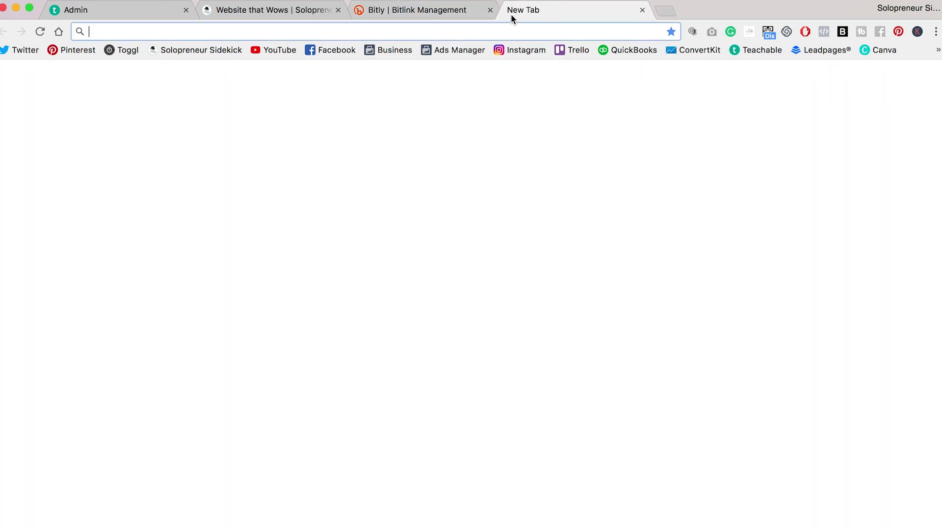
{"action": "type", "text": "solopreneursidekick.com/"}
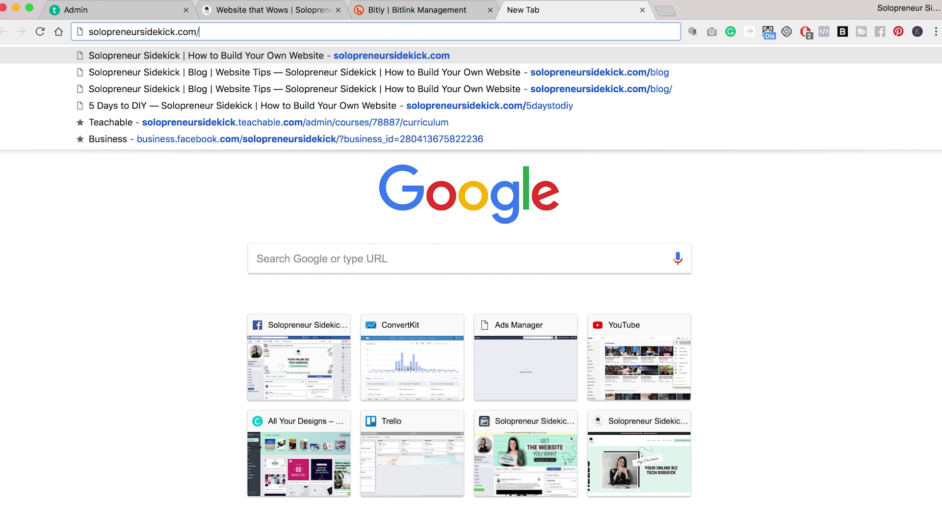
{"action": "key", "text": "Down"}
{"action": "key", "text": "Down"}
{"action": "key", "text": "Down"}
{"action": "key", "text": "Return"}
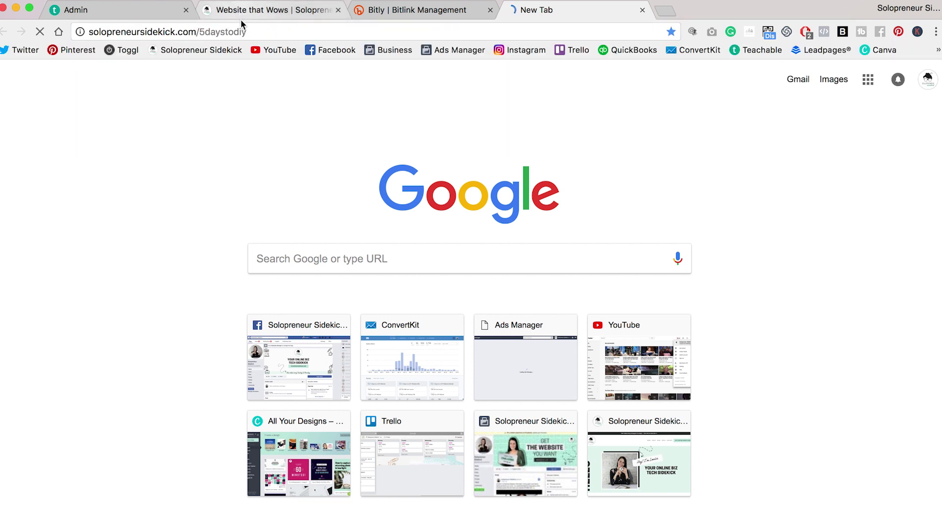
{"action": "left_click", "coordinate": [243, 33]}
{"action": "left_click", "coordinate": [440, 9]}
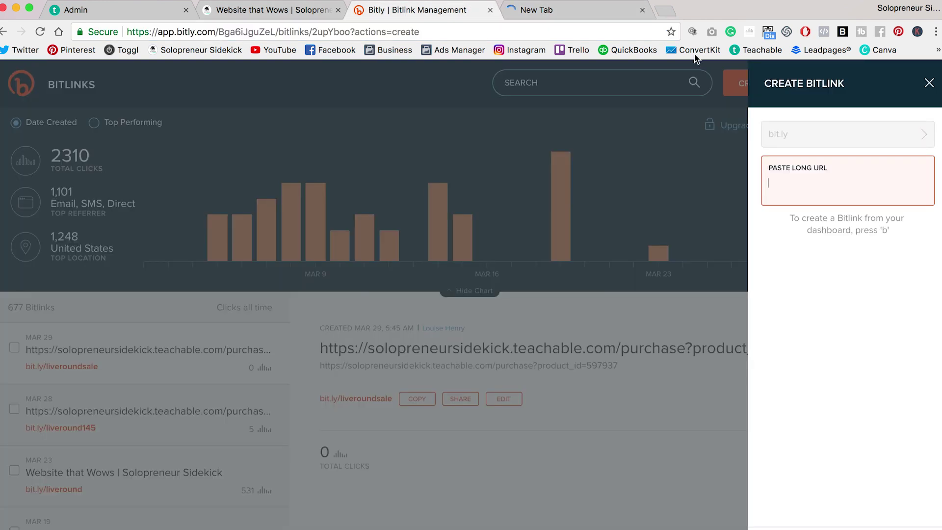
- Paste the 5daystodiy URL into the Bitlink and try the custom back-half 5days
{"action": "type", "text": "http://solopreneursidekick.com/5daystodiy"}
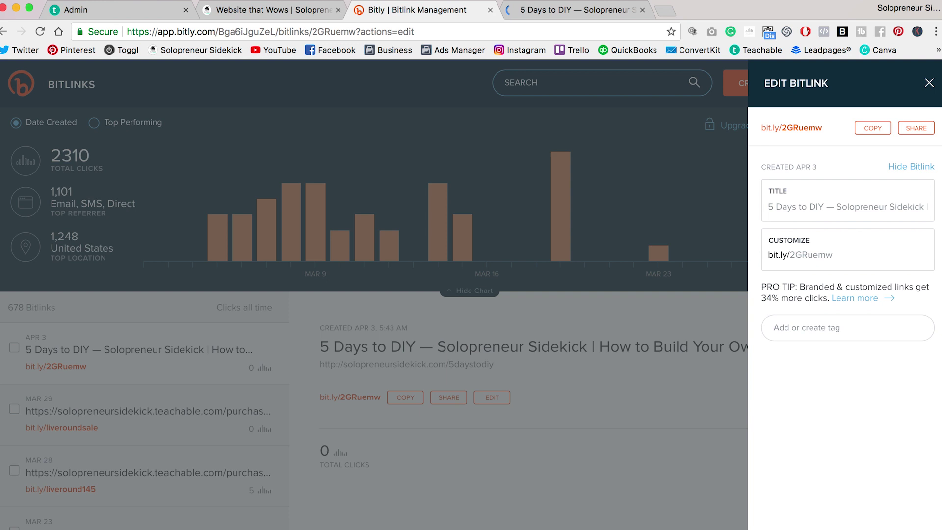
{"action": "double_click", "coordinate": [814, 256]}
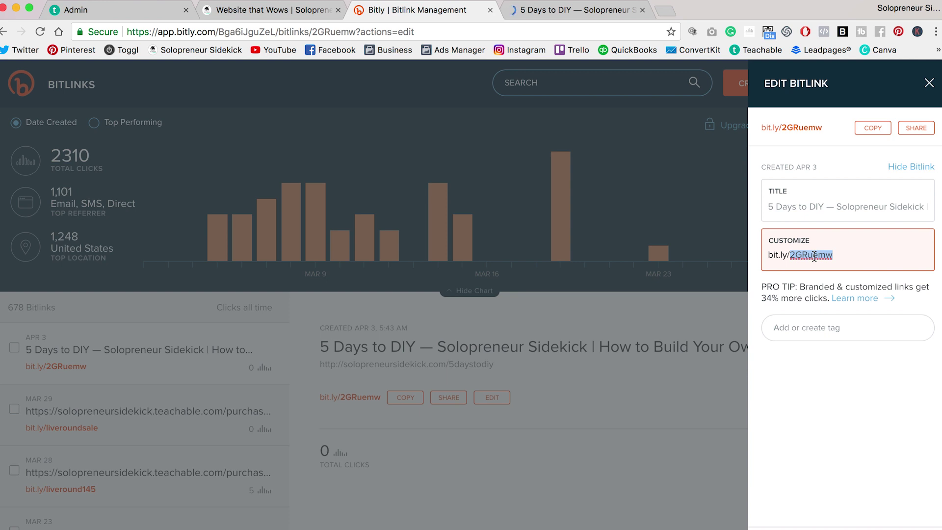
{"action": "type", "text": "5days"}
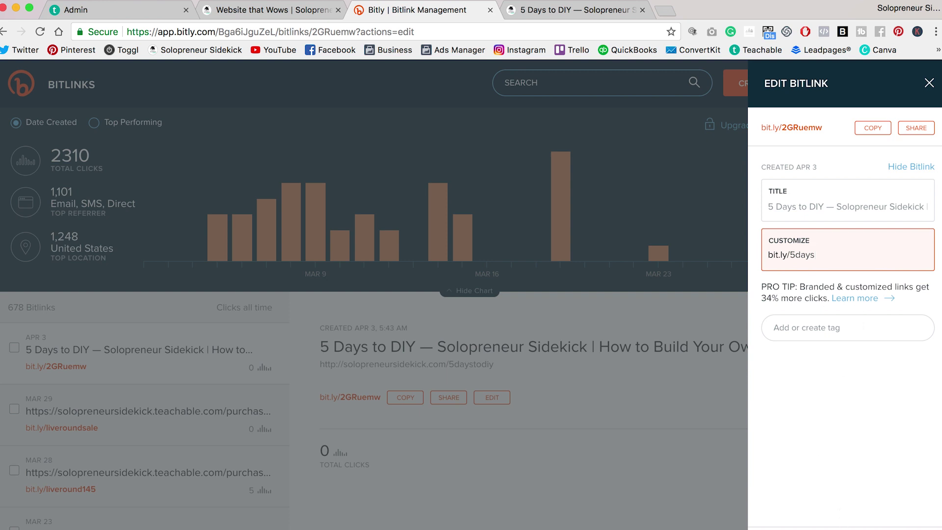
{"action": "left_click", "coordinate": [846, 524]}
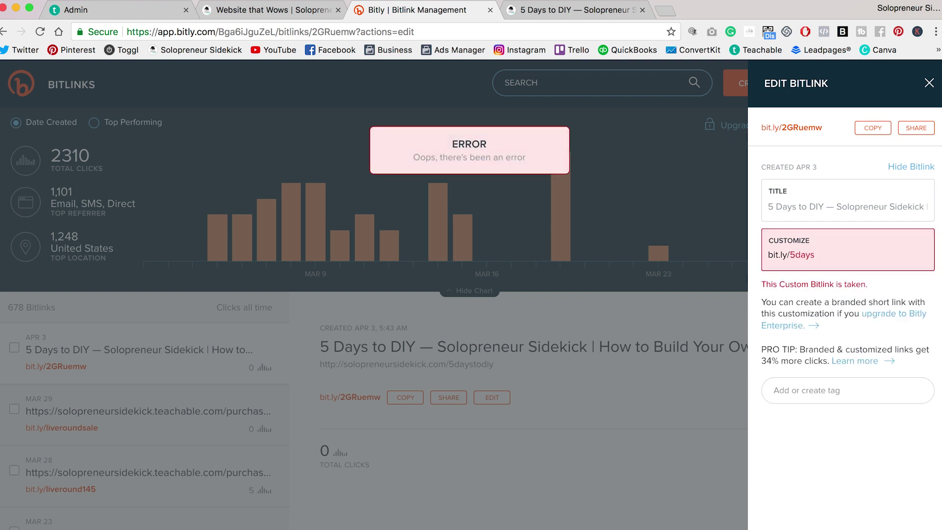
- Settle on the available back-half 5daydiy, save it, and copy bit.ly/5daydiy
{"action": "left_click", "coordinate": [845, 255]}
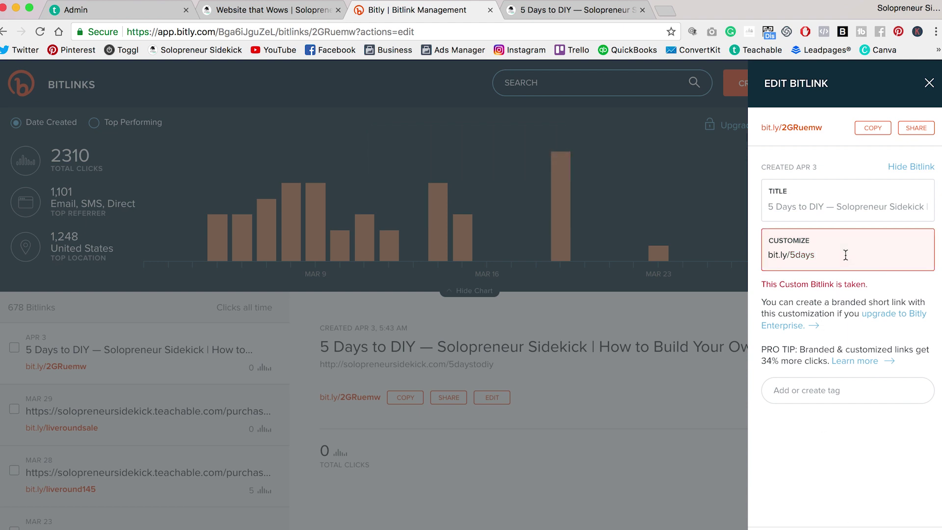
{"action": "key", "text": "BackSpace"}
{"action": "type", "text": "course"}
{"action": "key", "text": "BackSpace"}
{"action": "key", "text": "BackSpace"}
{"action": "key", "text": "BackSpace"}
{"action": "type", "text": "diy"}
{"action": "key", "text": "Return"}
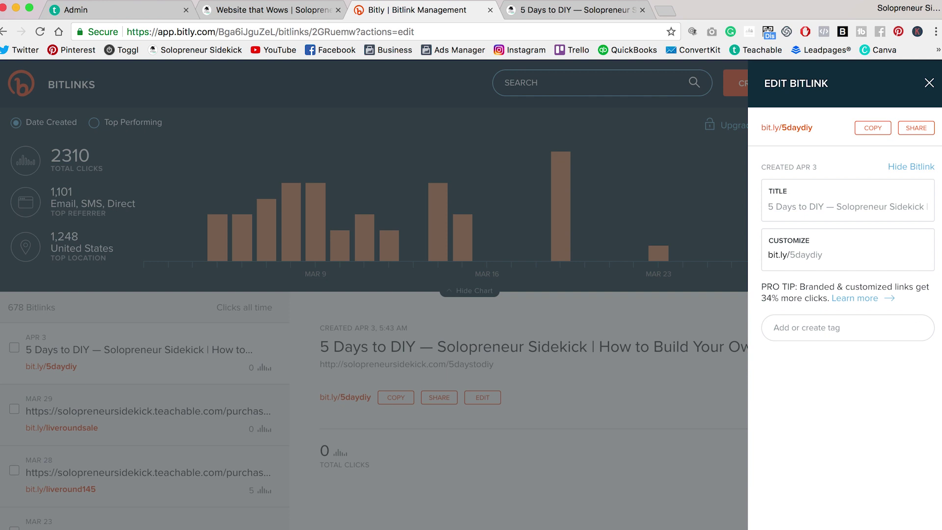
{"action": "left_click", "coordinate": [930, 84]}
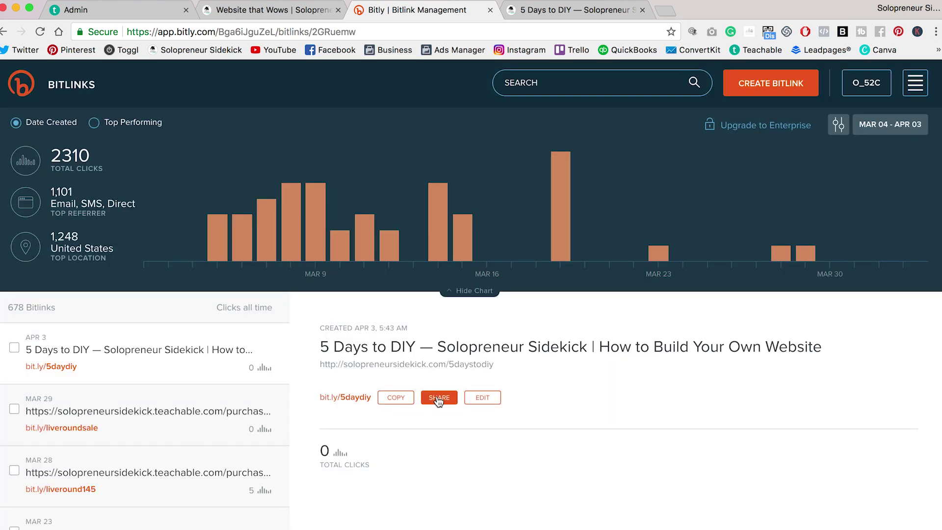
{"action": "left_click", "coordinate": [397, 403]}
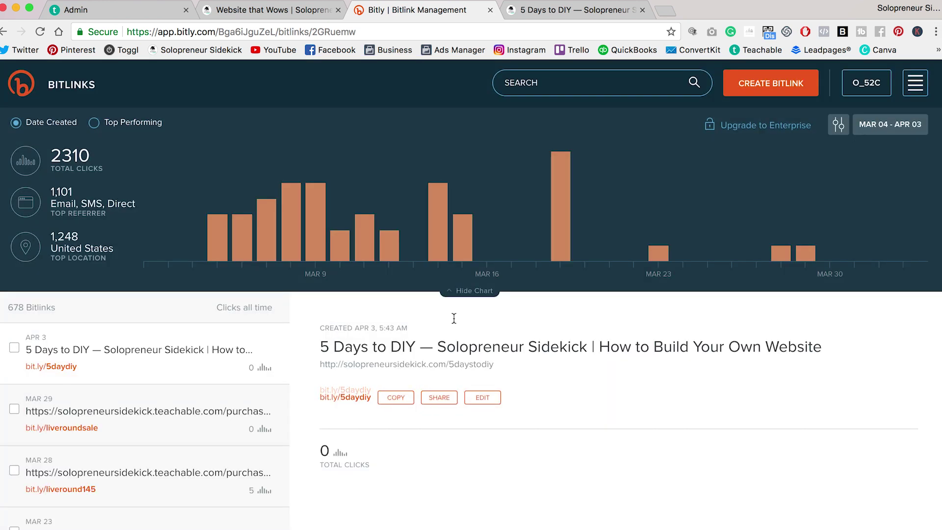
- Load bit.ly/5daydiy in a new tab and confirm it reaches the 5 Days to DIY page
{"action": "left_click", "coordinate": [666, 11]}
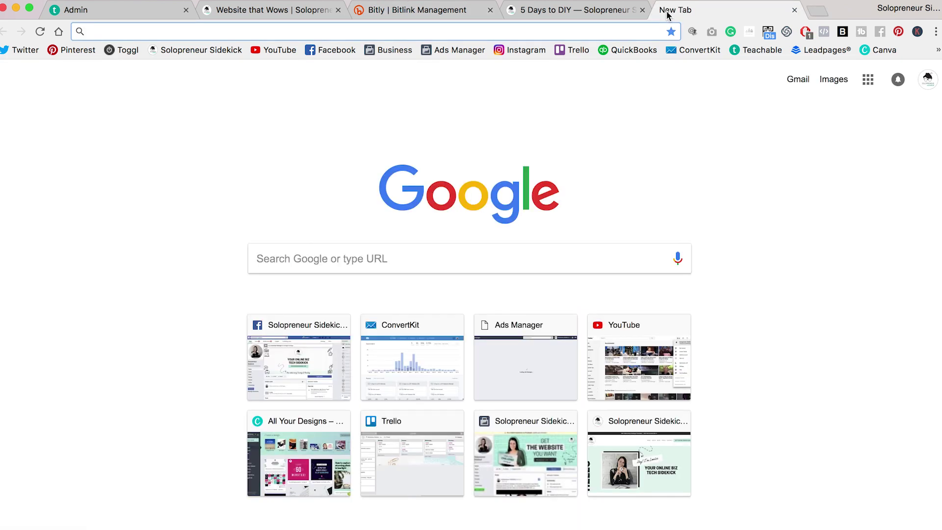
{"action": "type", "text": "http://bit.ly/5daydiy"}
{"action": "key", "text": "Return"}
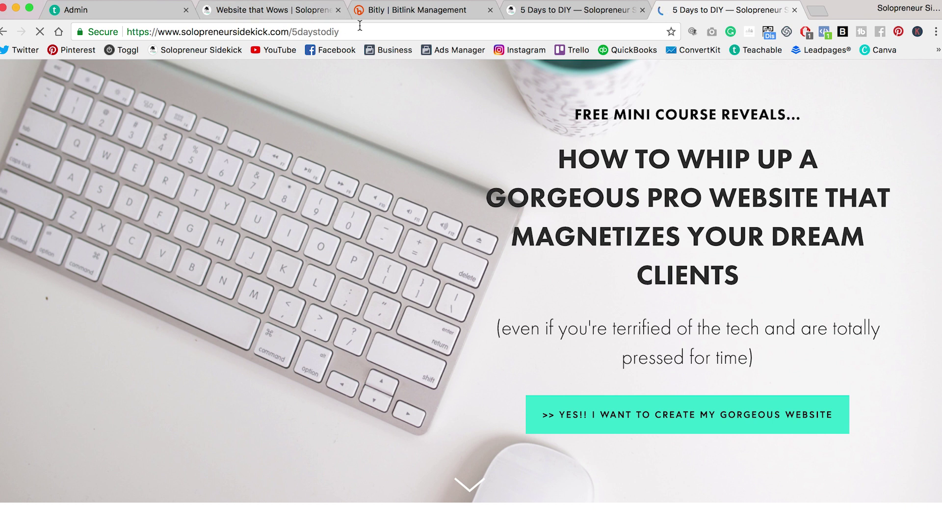
{"action": "left_click", "coordinate": [358, 29]}
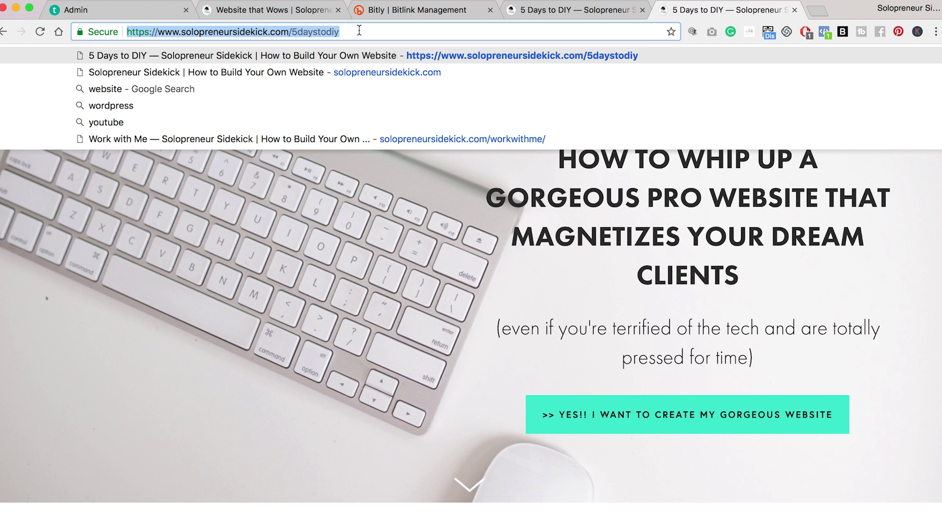
{"action": "left_click", "coordinate": [361, 10]}
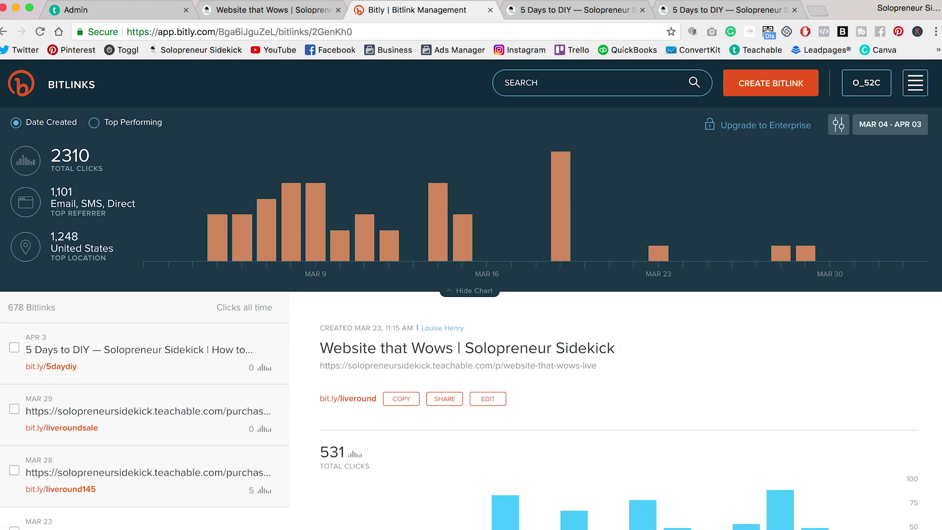
{"action": "scroll", "coordinate": [932, 382], "scroll_direction": "down", "scroll_amount": 3}
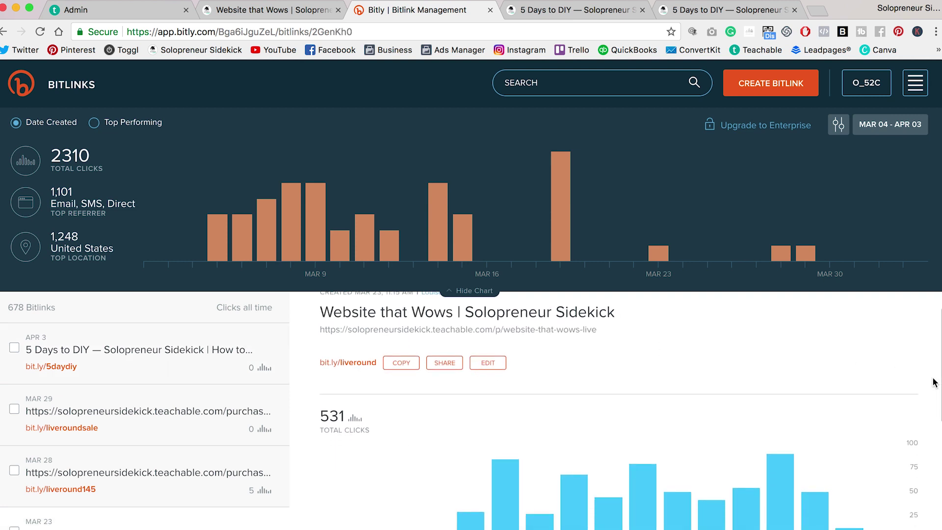
{"action": "scroll", "coordinate": [933, 382], "scroll_direction": "down", "scroll_amount": 1}
{"action": "scroll", "coordinate": [932, 382], "scroll_direction": "down", "scroll_amount": 2}
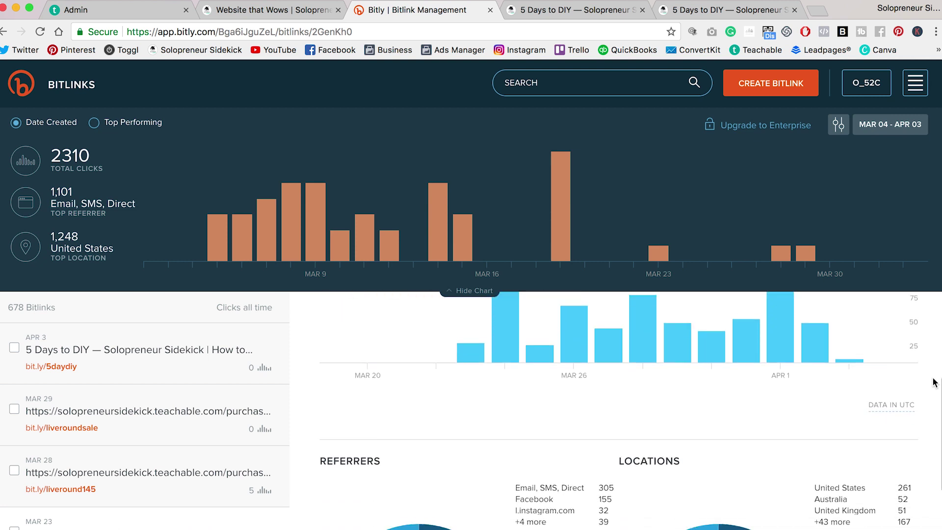
{"action": "scroll", "coordinate": [933, 382], "scroll_direction": "down", "scroll_amount": 2}
{"action": "scroll", "coordinate": [933, 382], "scroll_direction": "down", "scroll_amount": 1}
{"action": "scroll", "coordinate": [933, 382], "scroll_direction": "down", "scroll_amount": 1}
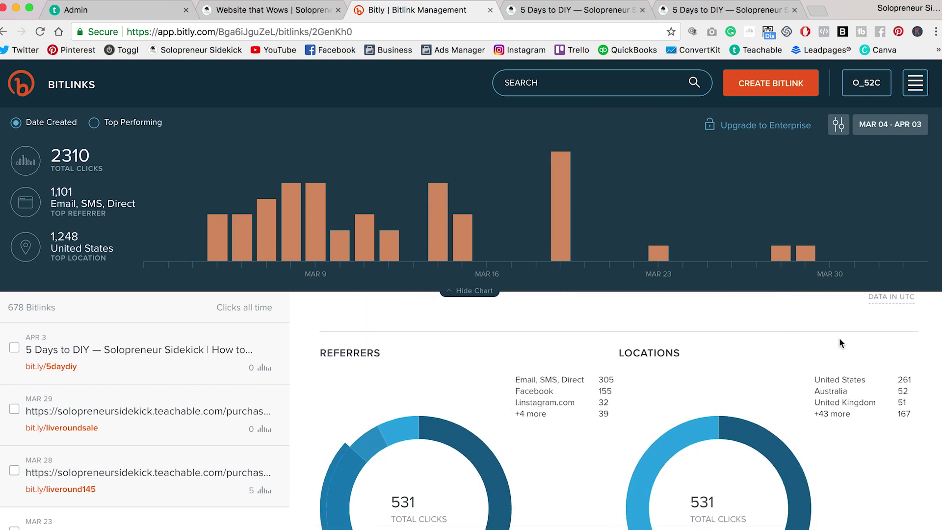
{"action": "scroll", "coordinate": [856, 394], "scroll_direction": "down", "scroll_amount": 1}
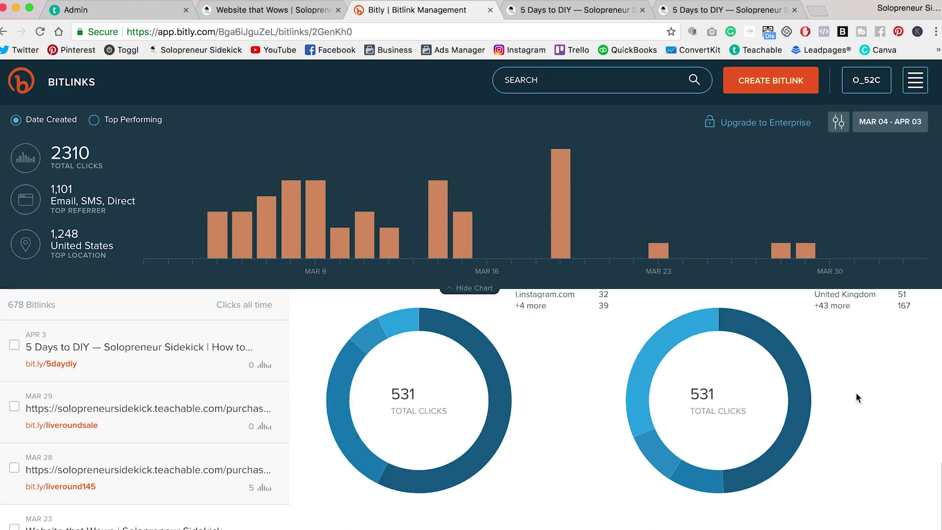
{"action": "scroll", "coordinate": [856, 394], "scroll_direction": "up", "scroll_amount": 1}
{"action": "scroll", "coordinate": [855, 393], "scroll_direction": "up", "scroll_amount": 3}
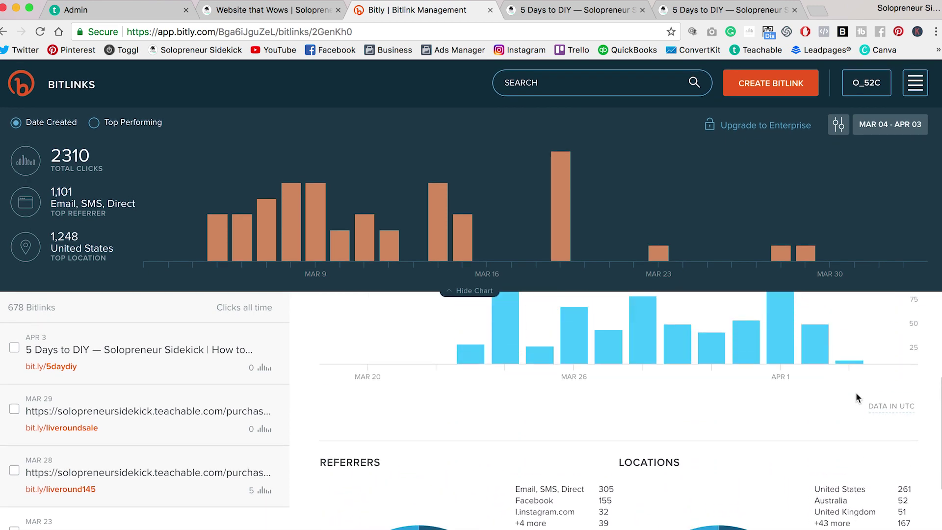
{"action": "scroll", "coordinate": [856, 393], "scroll_direction": "up", "scroll_amount": 2}
{"action": "scroll", "coordinate": [855, 394], "scroll_direction": "up", "scroll_amount": 2}
{"action": "scroll", "coordinate": [856, 393], "scroll_direction": "up", "scroll_amount": 2}
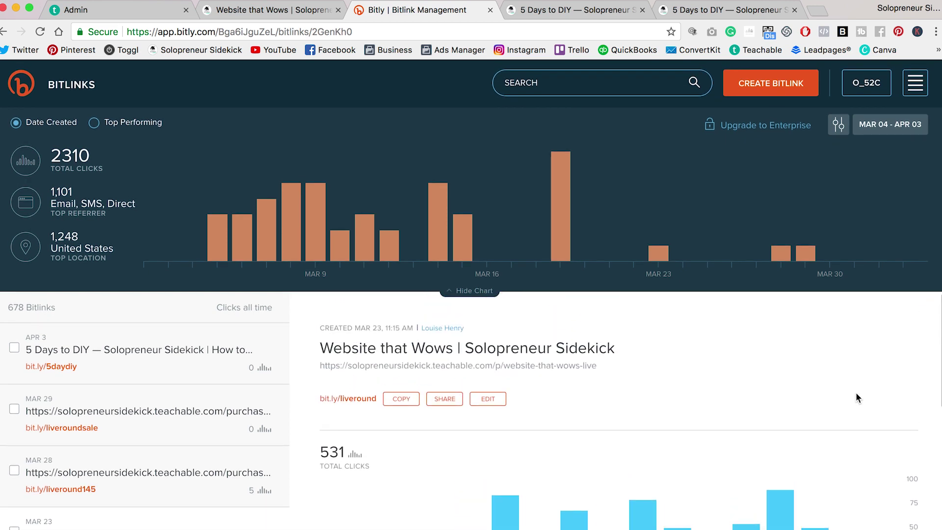